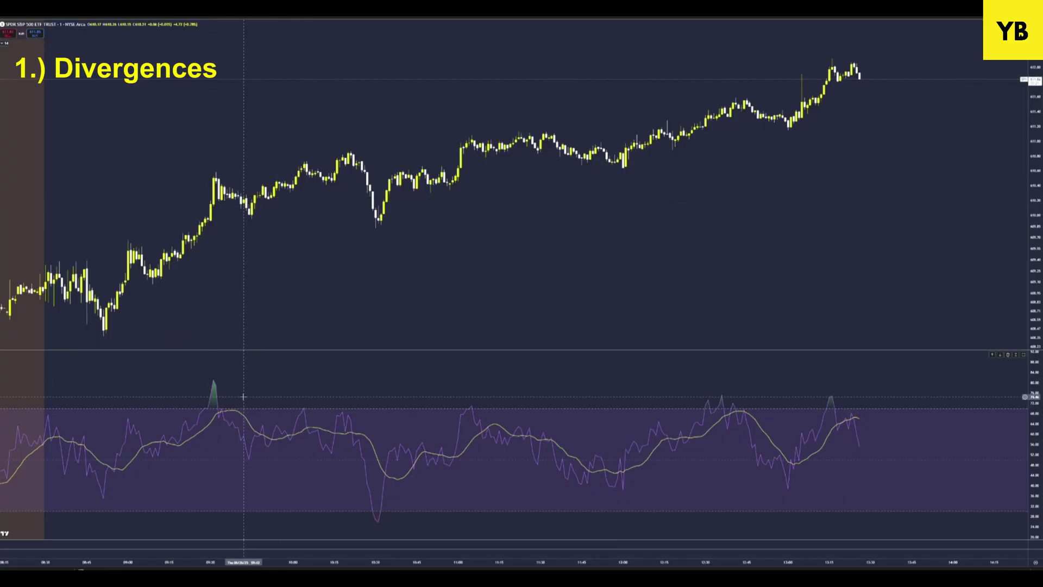
- Mark the first bearish divergence: a rising price trendline over the 09:30–10:15 highs and a falling RSI trendline
left_click_drag(213, 380, 340, 418)
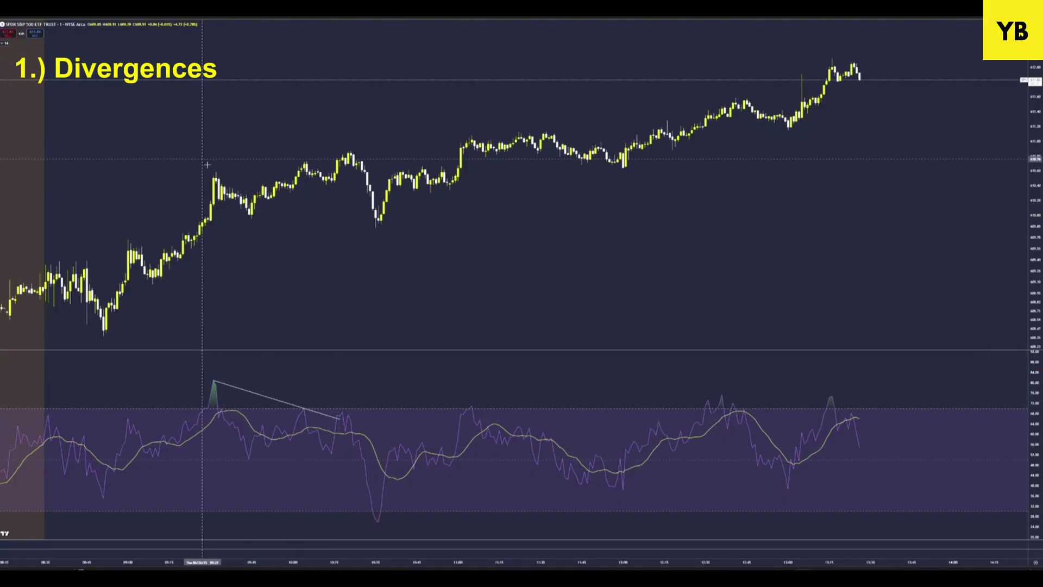
mouse_move(216, 172)
left_mouse_down()
mouse_move(345, 146)
mouse_move(337, 159)
left_mouse_up()
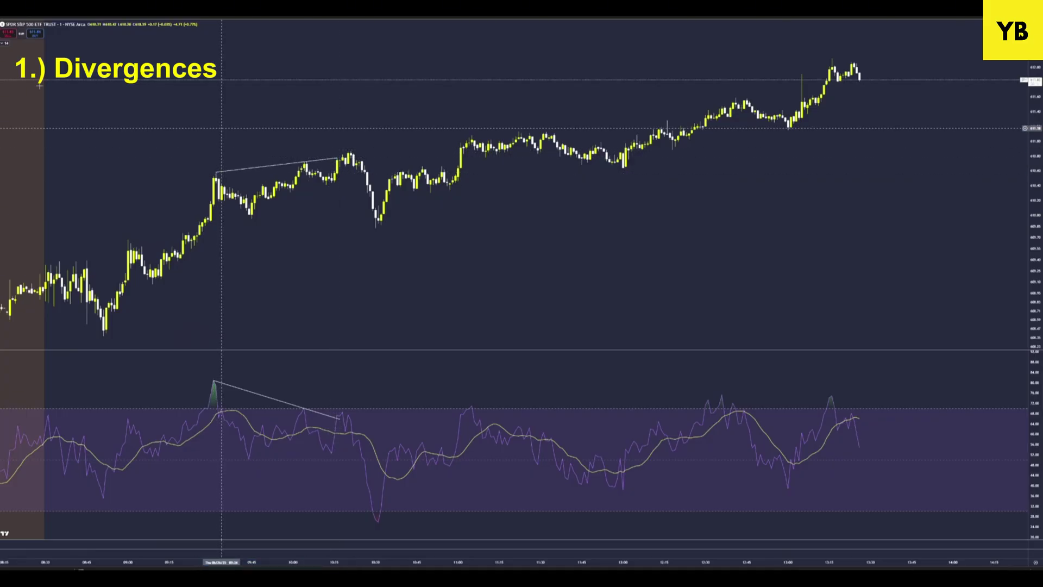
left_click_drag(306, 160, 362, 148)
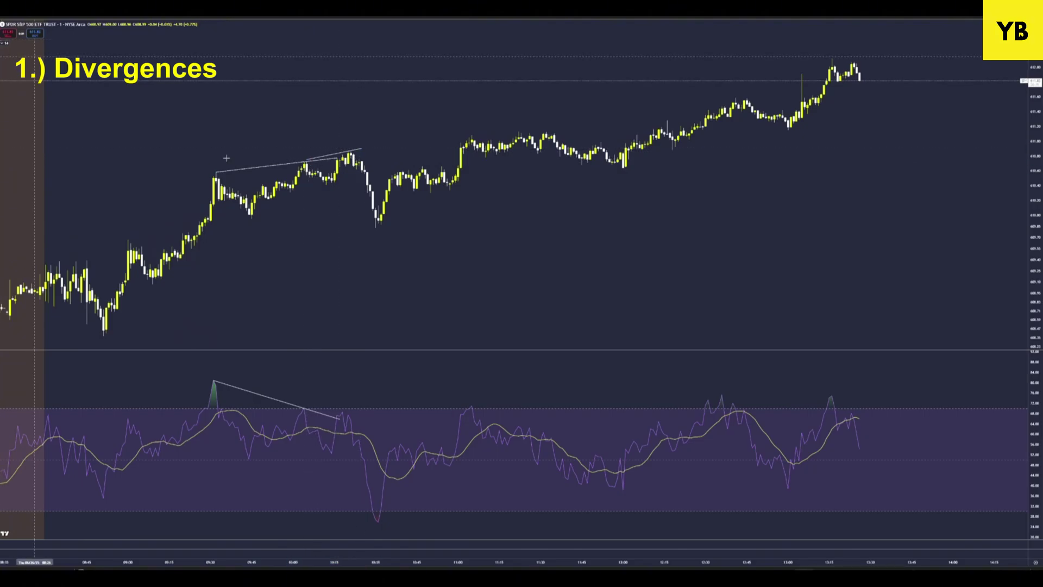
left_click_drag(301, 408, 372, 417)
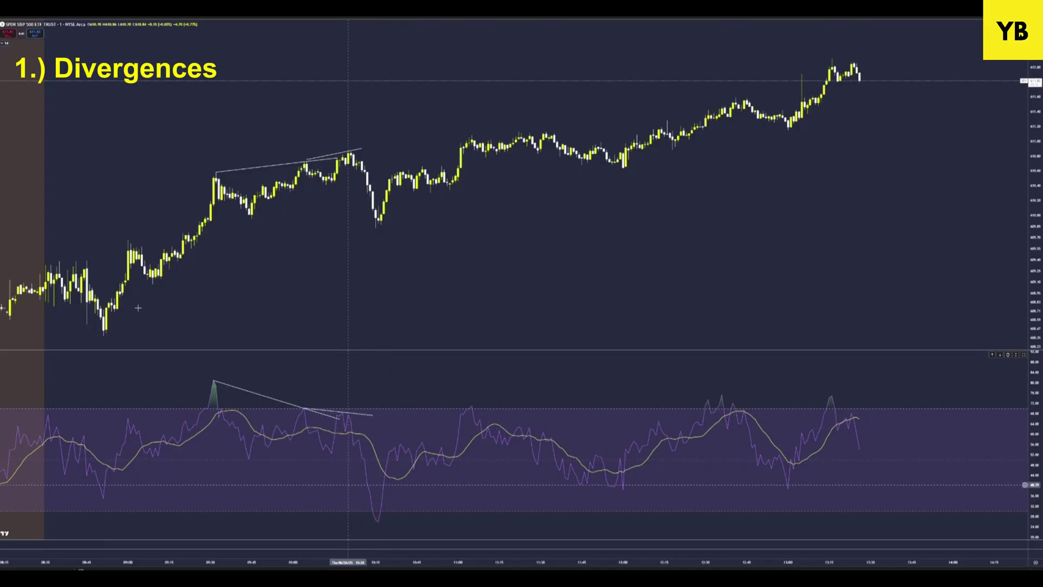
- Mark the second divergence: a falling RSI line from the 11:00 peak and a rising line over late-morning highs
left_click_drag(472, 406, 557, 438)
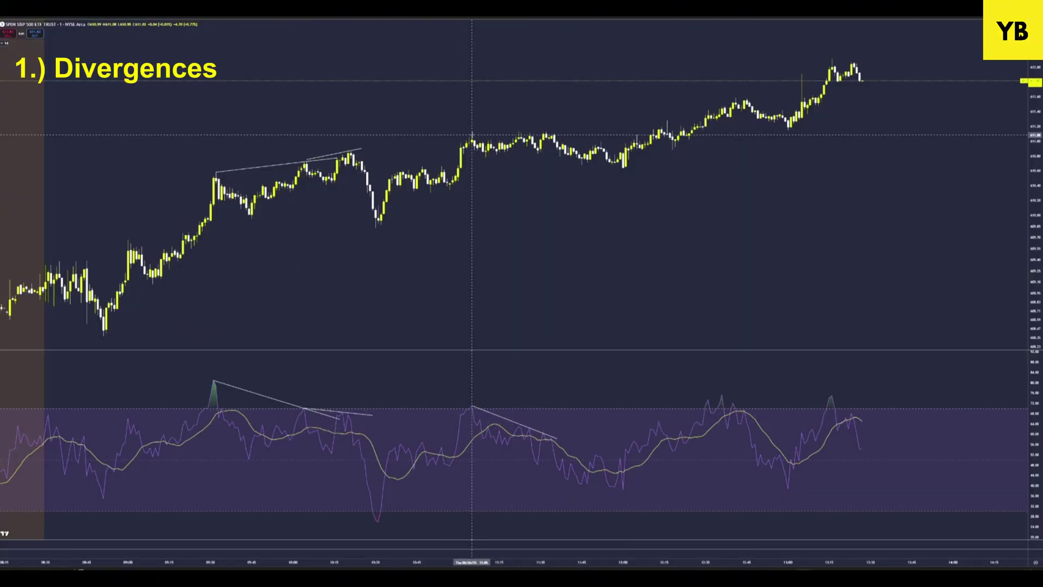
left_click_drag(472, 136, 568, 129)
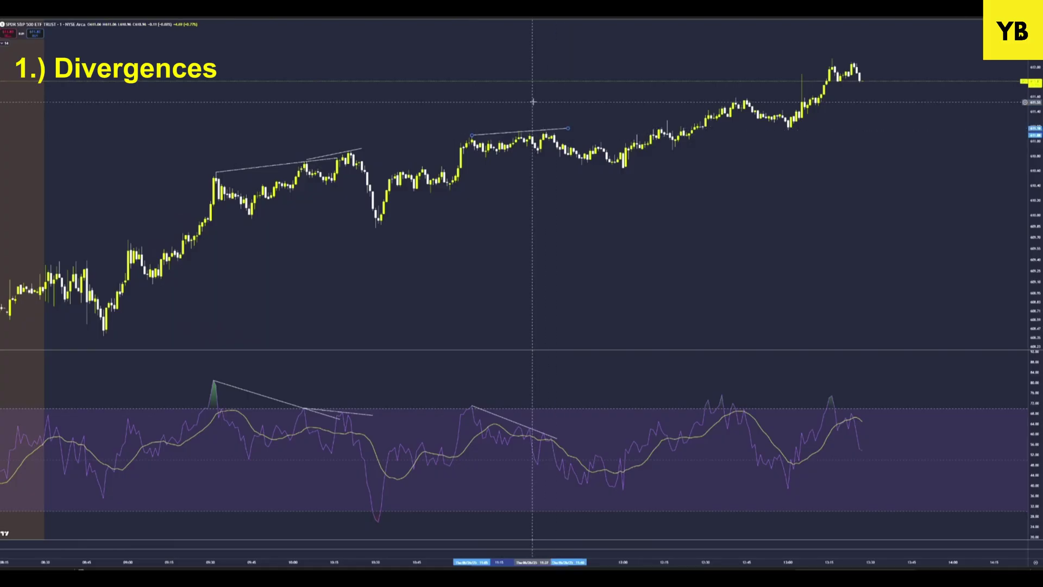
left_click_drag(601, 176, 511, 212)
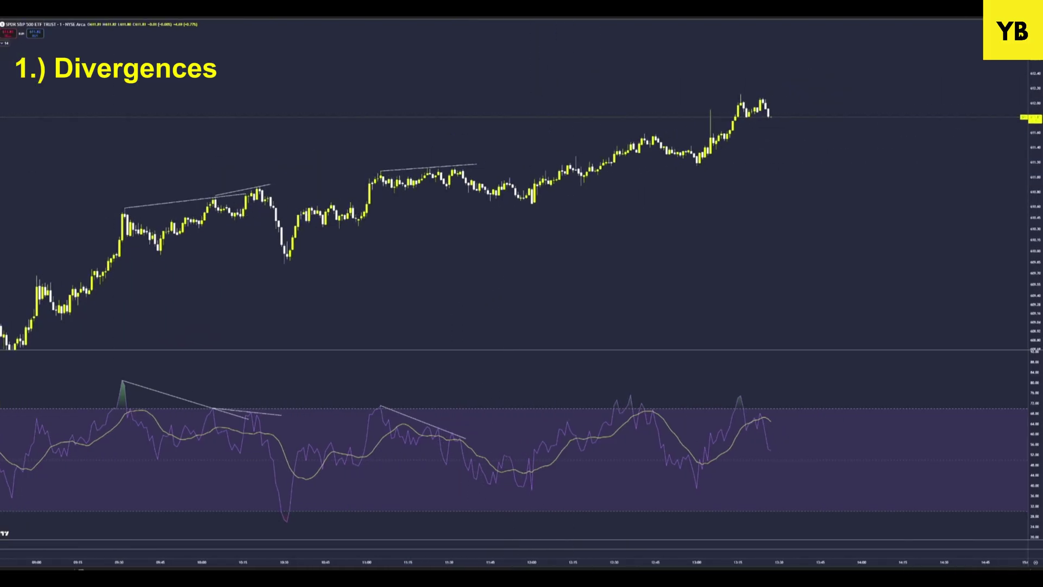
- Draw the afternoon divergence: a falling RSI trendline at the early-afternoon peak and a rising line over the 12:40 price peak
left_click_drag(630, 395, 668, 417)
left_click_drag(637, 153, 610, 155)
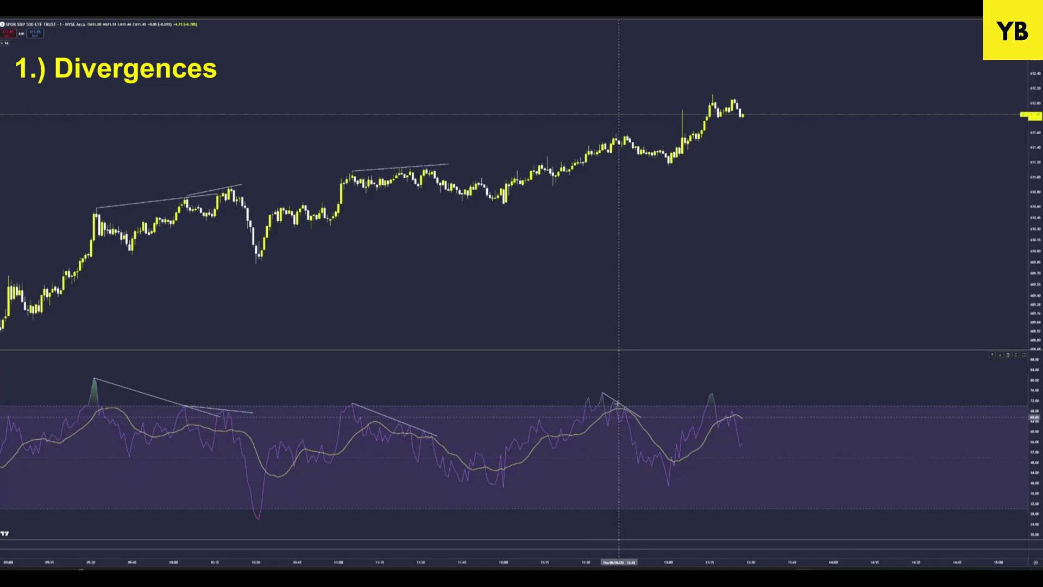
left_click_drag(602, 142, 635, 126)
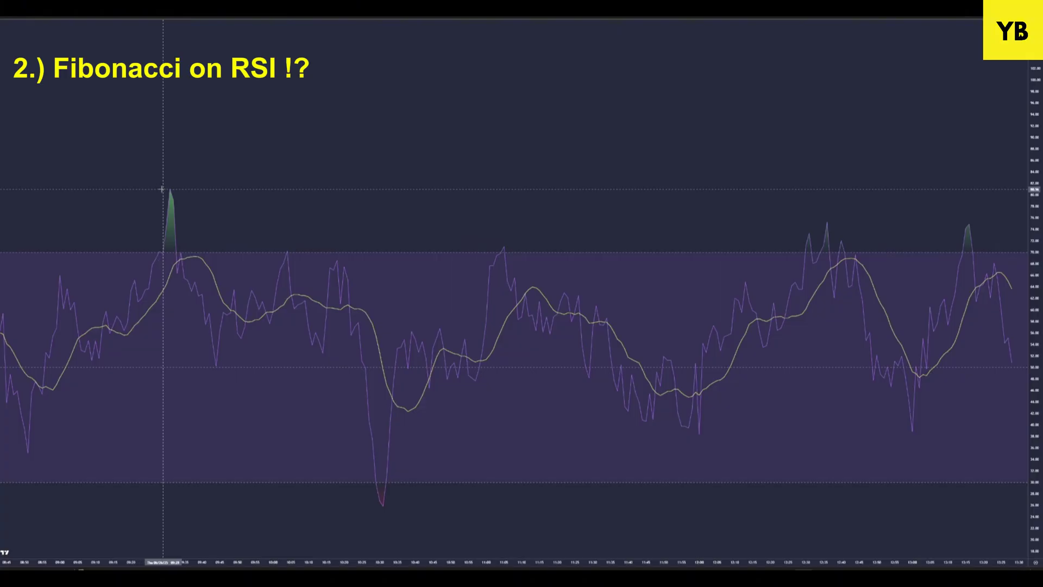
- Stretch a Fibonacci retracement from the morning RSI spike down to the following low
scroll(167, 189, "down", 1)
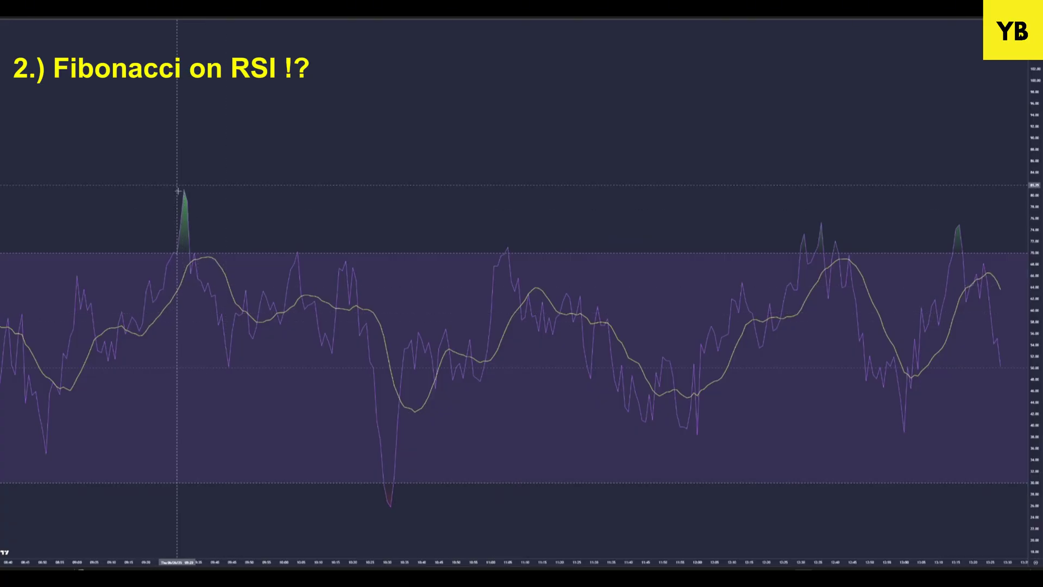
scroll(182, 191, "up", 1)
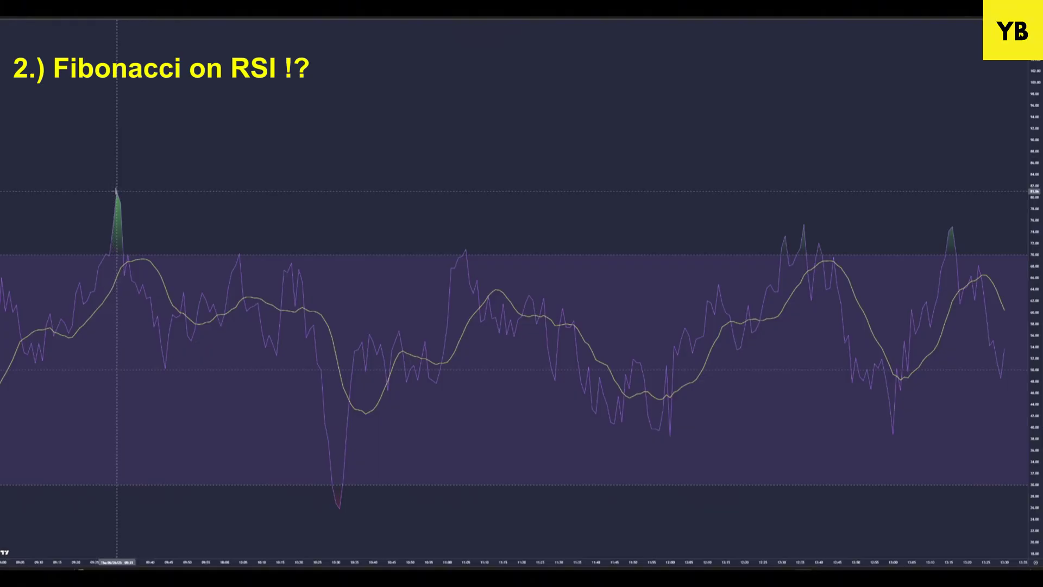
left_click_drag(117, 192, 314, 369)
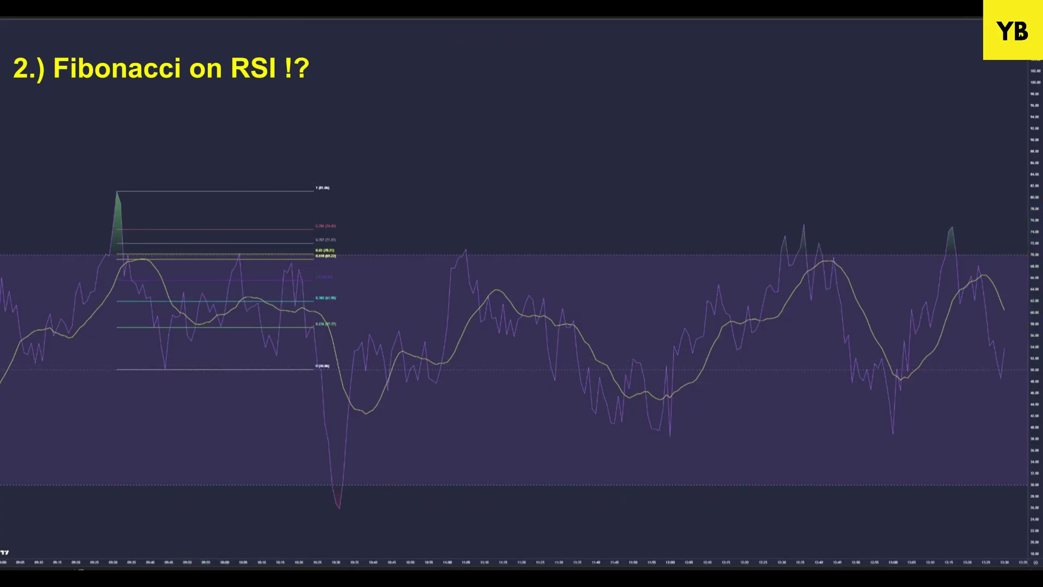
- Draw a falling trendline from the RSI spike to the next RSI peak
left_click(117, 192)
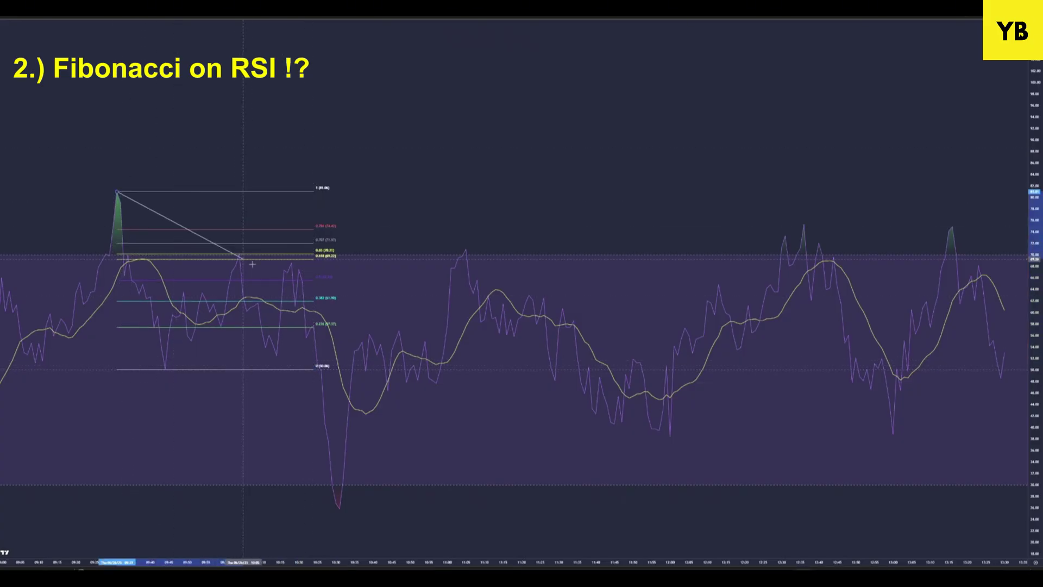
left_click(272, 270)
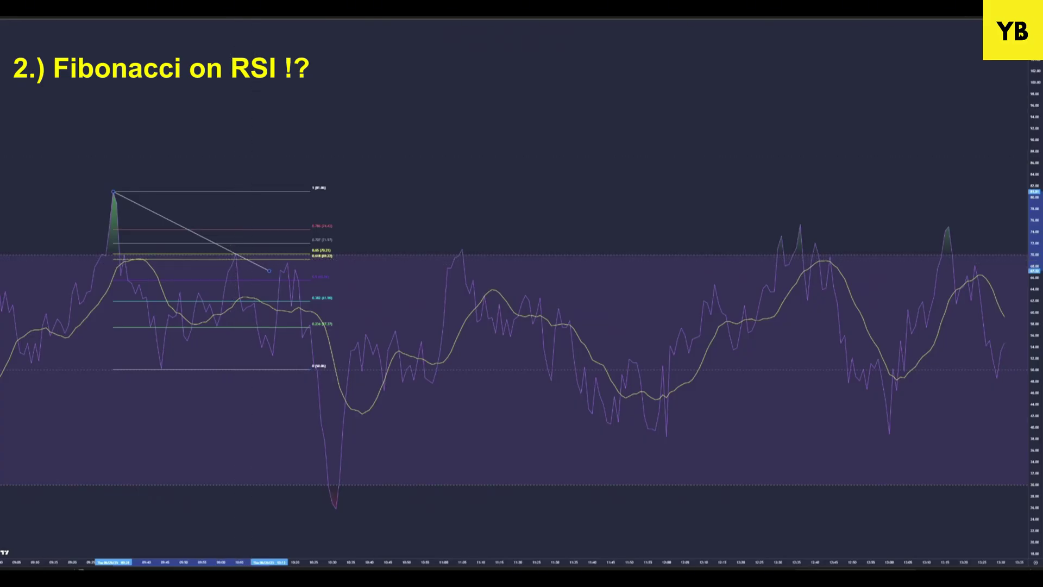
scroll(761, 239, "up", 2)
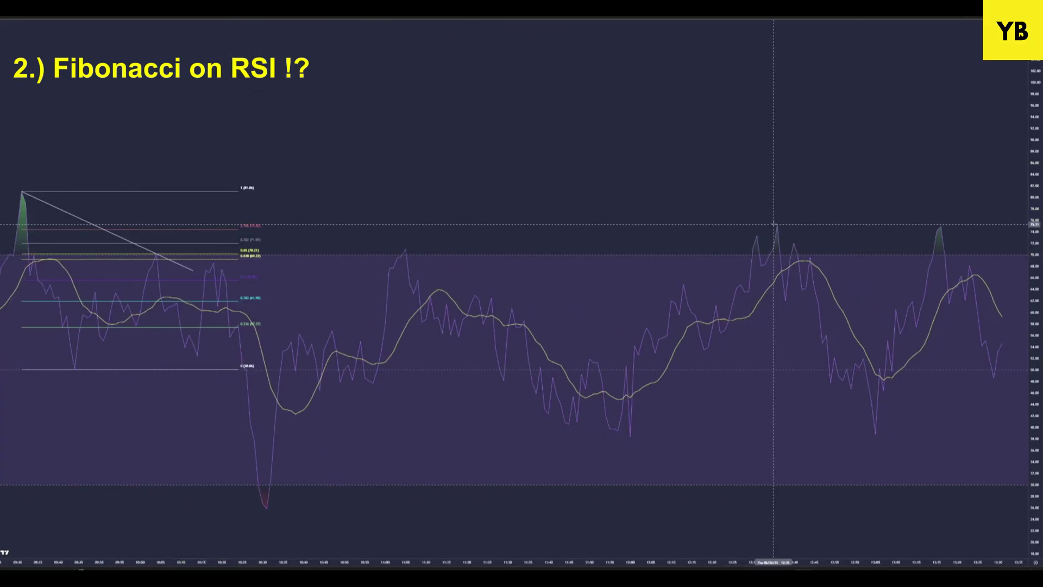
- Replace the small afternoon Fibonacci with one from the deep RSI low up to the later RSI high
left_click_drag(774, 224, 810, 300)
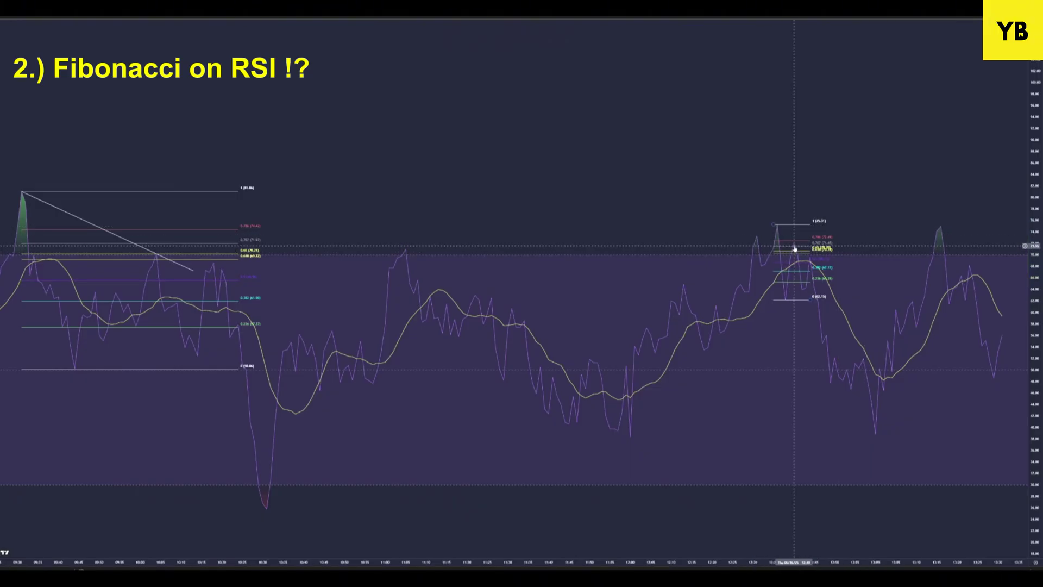
key("Delete")
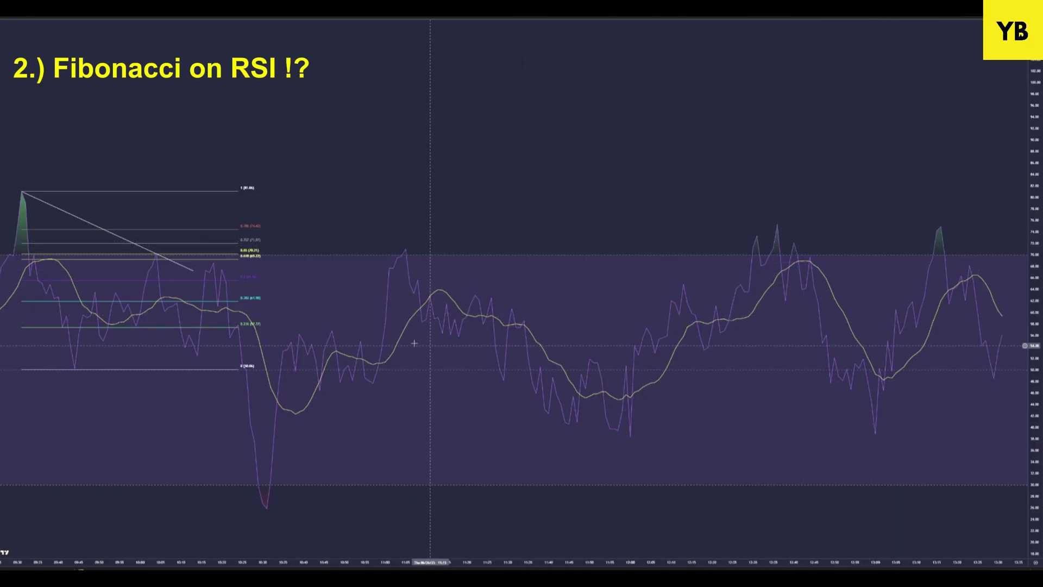
scroll(272, 373, "down", 2)
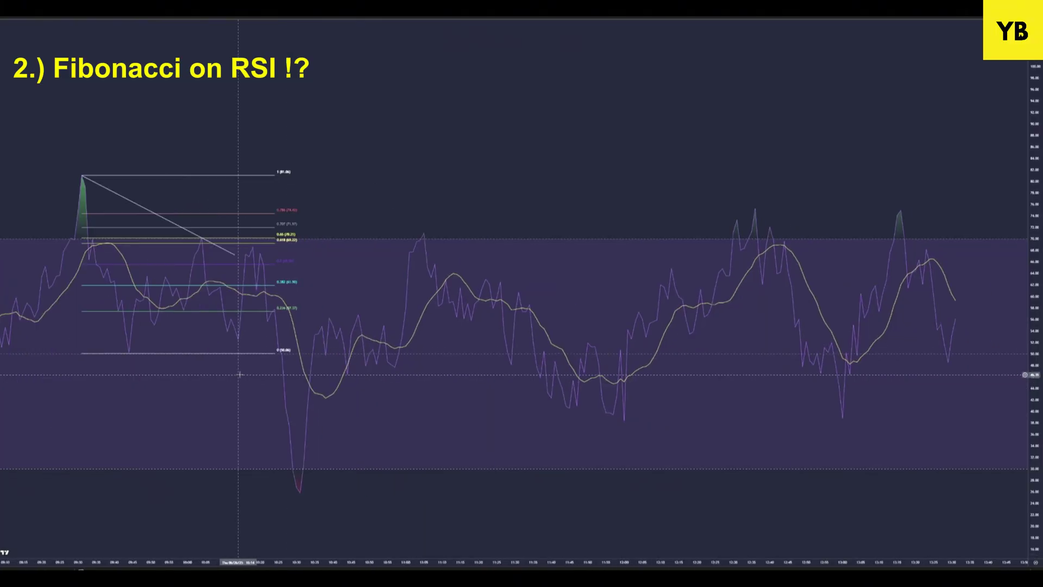
left_click(300, 493)
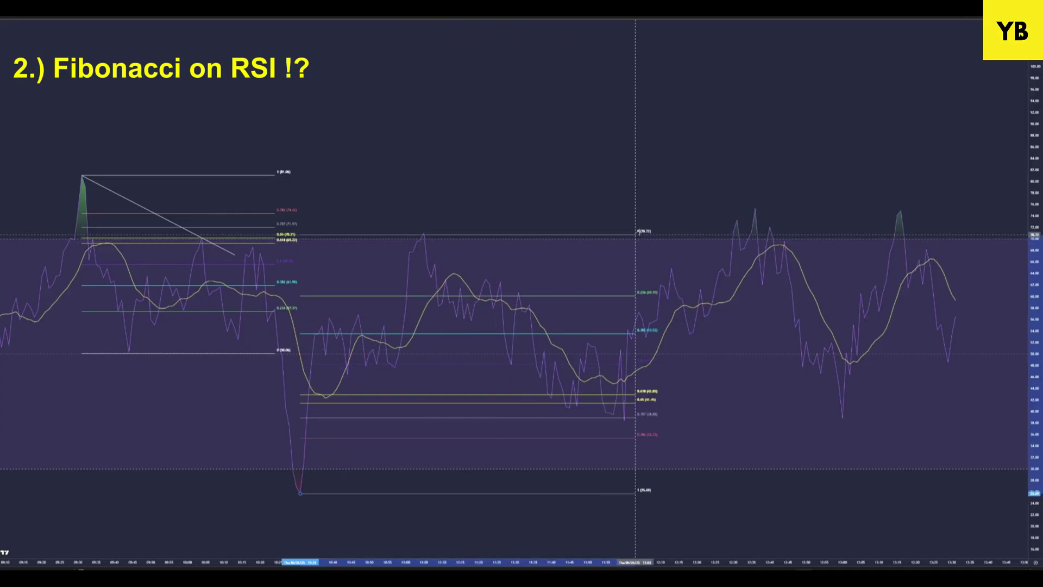
left_click(664, 231)
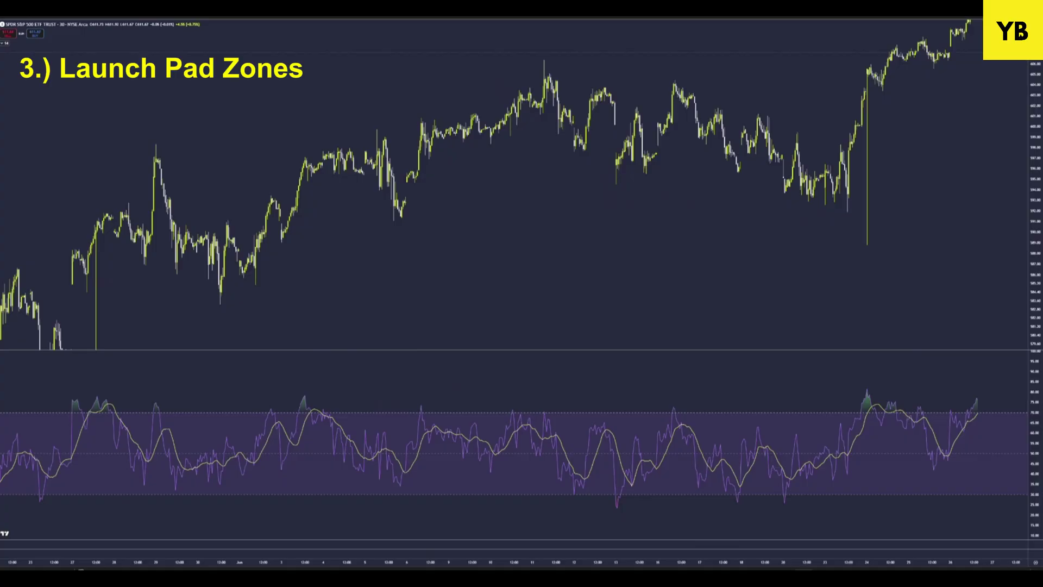
- Place a red horizontal line at the lower level of the RSI band
left_click(488, 527)
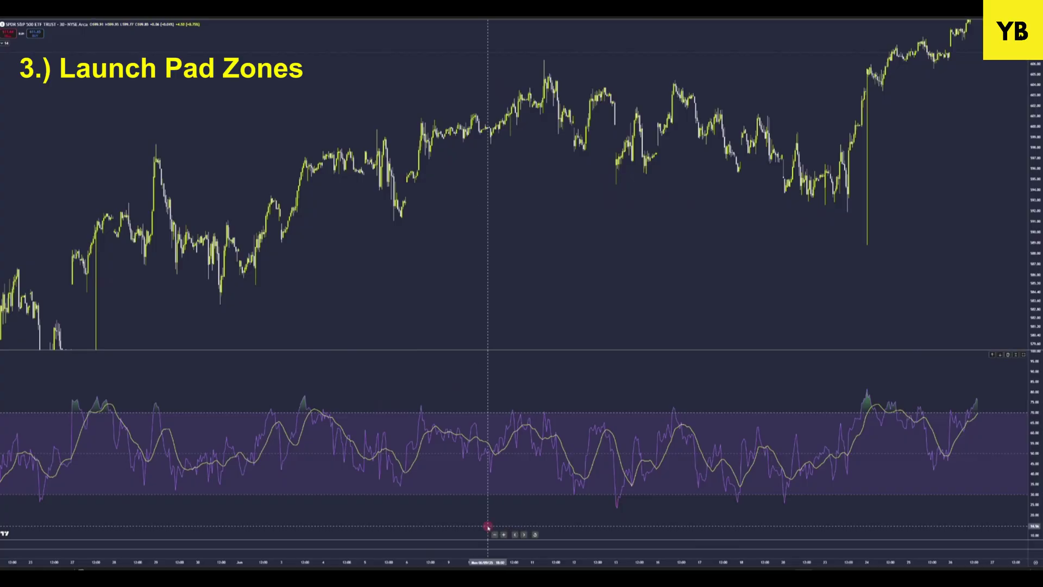
left_click(482, 545)
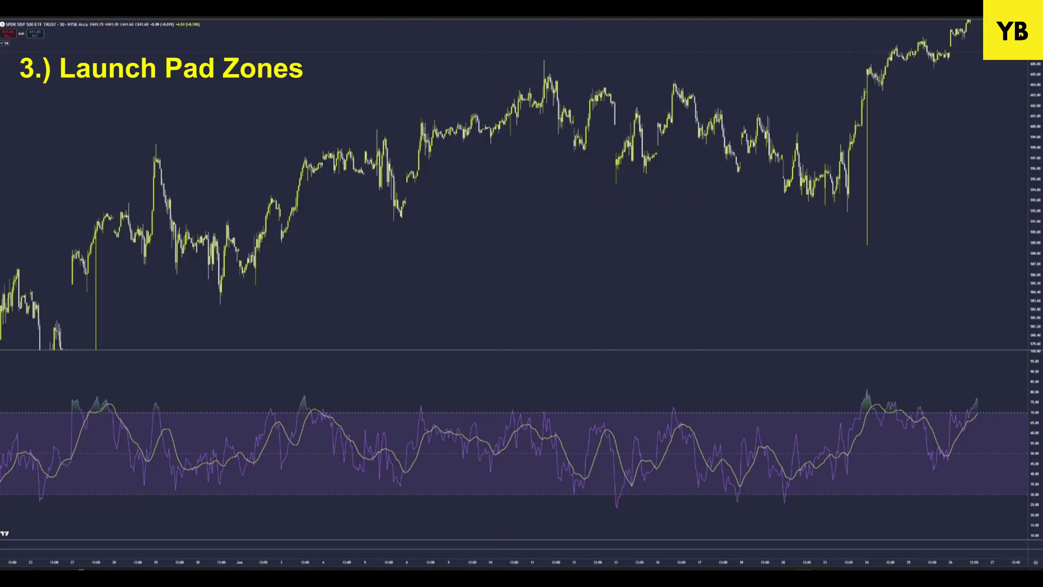
left_click(506, 482)
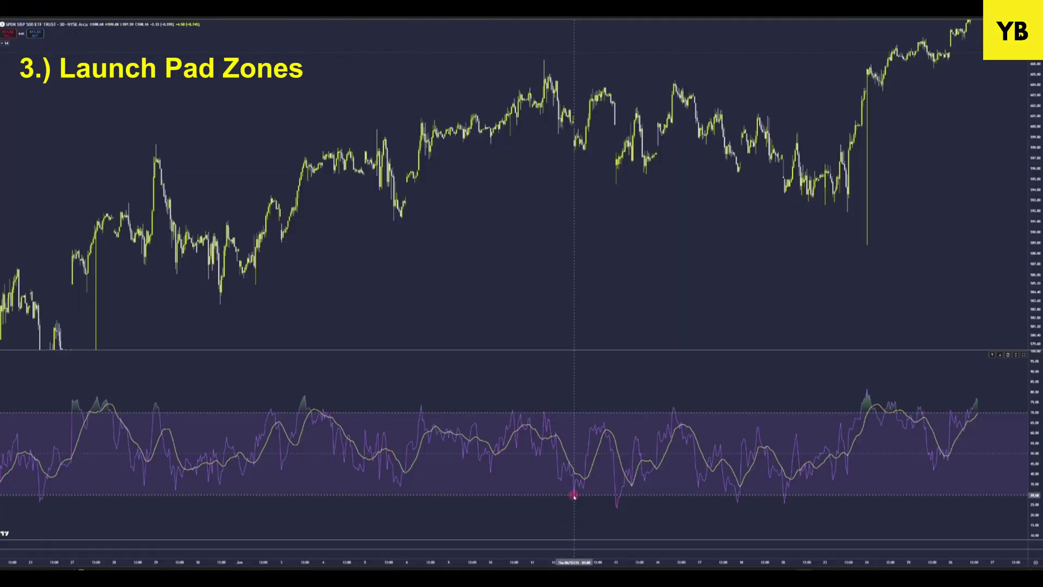
left_click(541, 482)
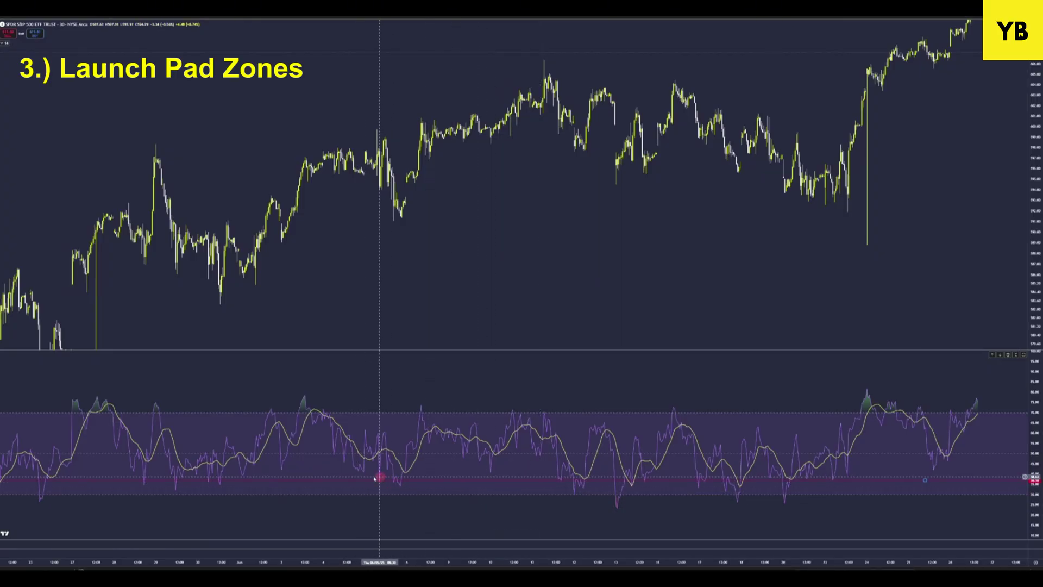
- Move the launch-pad line to RSI 36.18 and highlight the 06/11 touch
left_click_drag(382, 473, 377, 483)
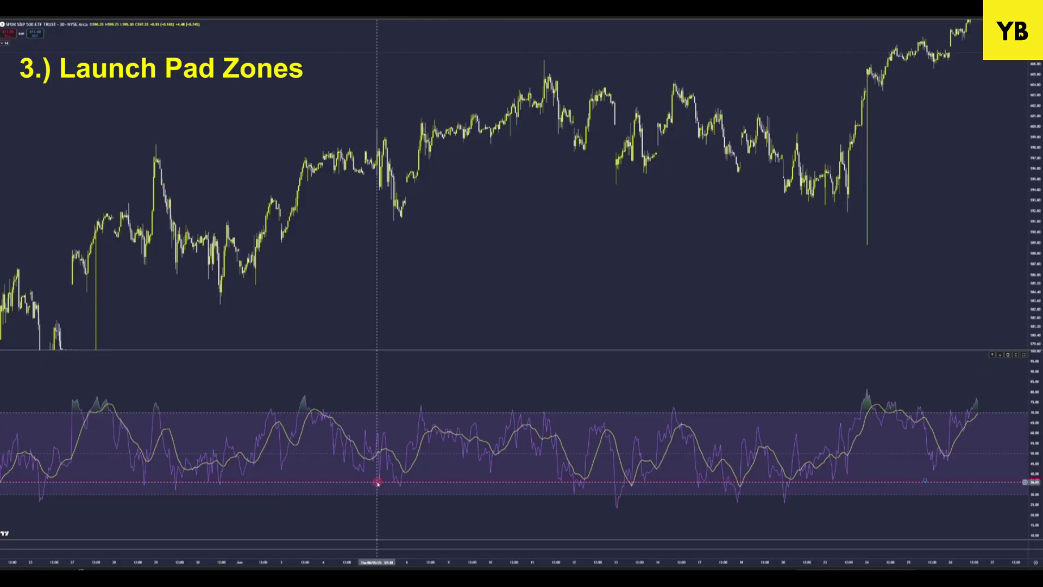
left_click_drag(377, 482, 412, 476)
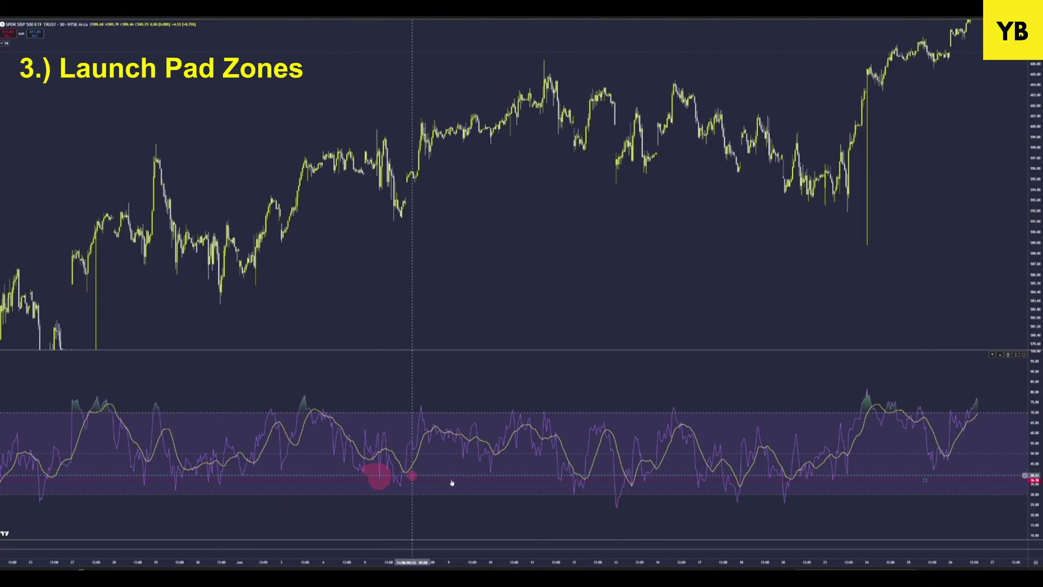
left_click(562, 480)
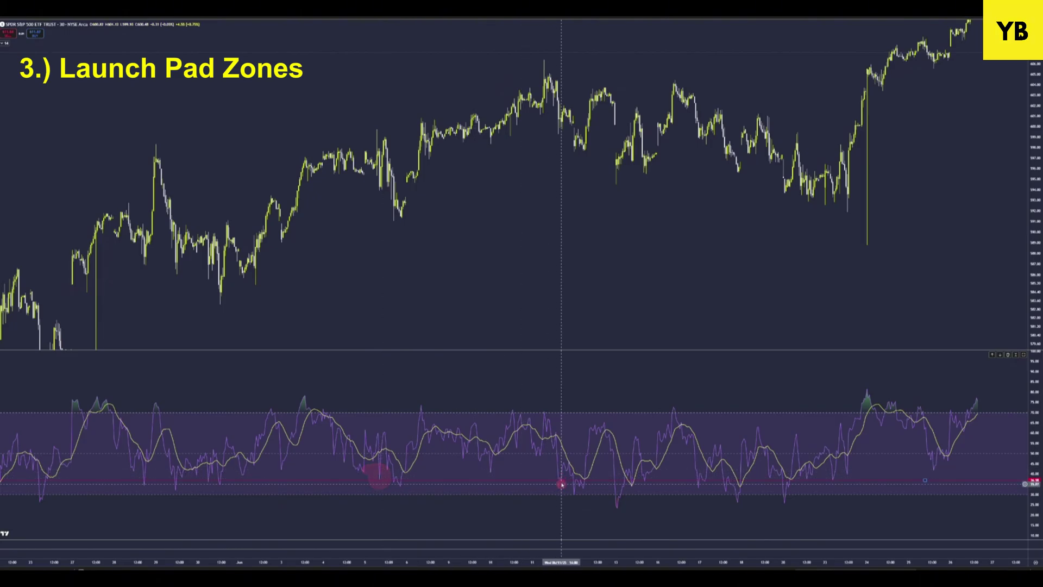
left_click(560, 122)
- Highlight the remaining RSI touches of the line at 06/05, 05/30, 06/11 and 06/13
left_click(376, 470)
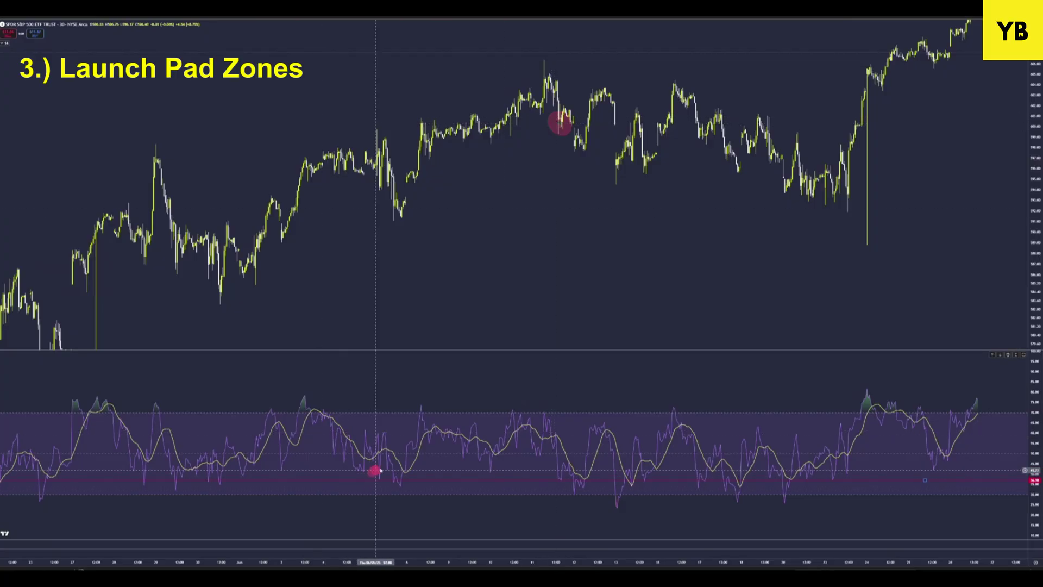
left_click(207, 473)
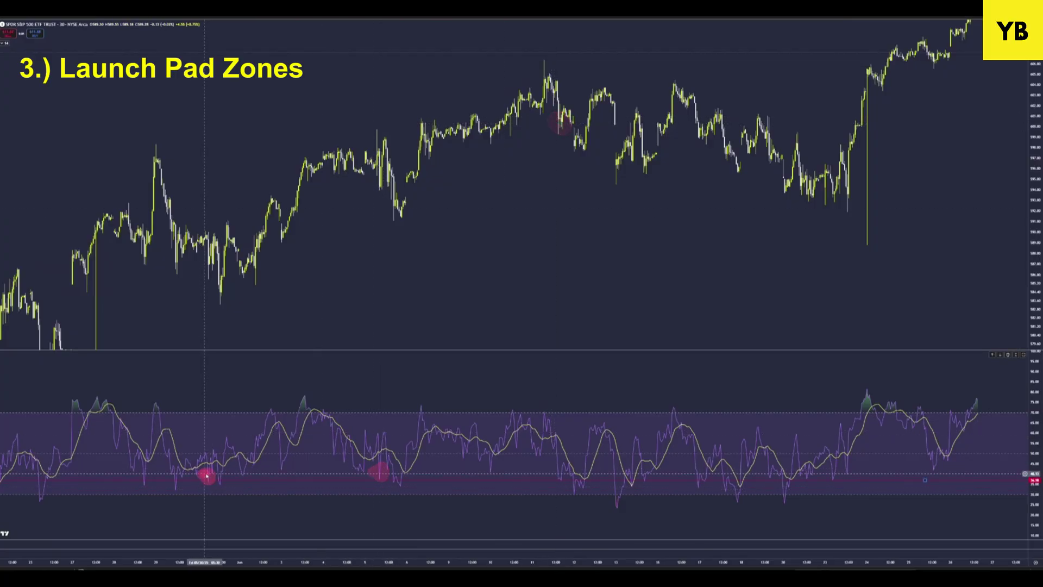
left_click(217, 476)
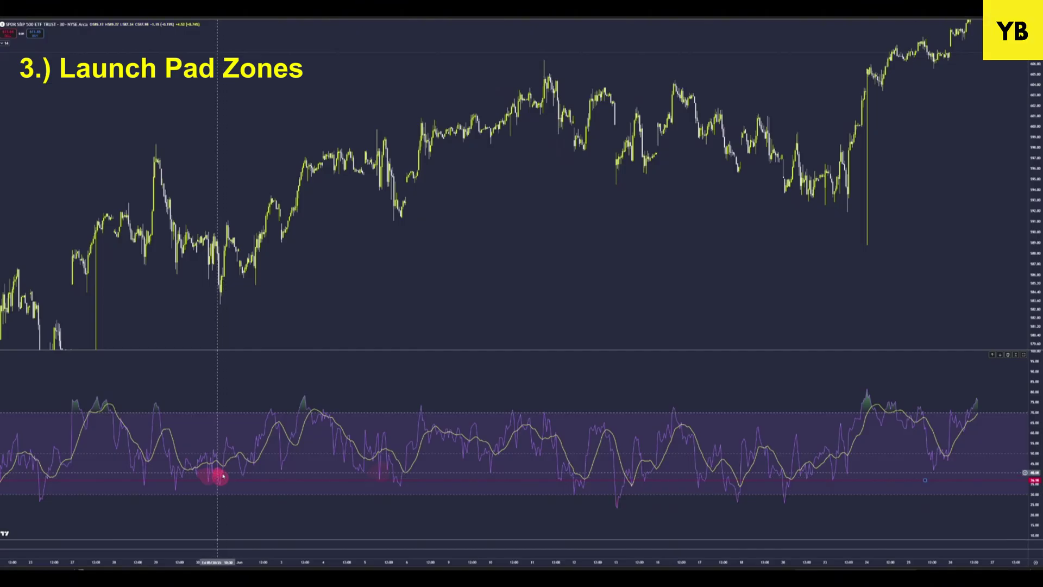
left_click(565, 477)
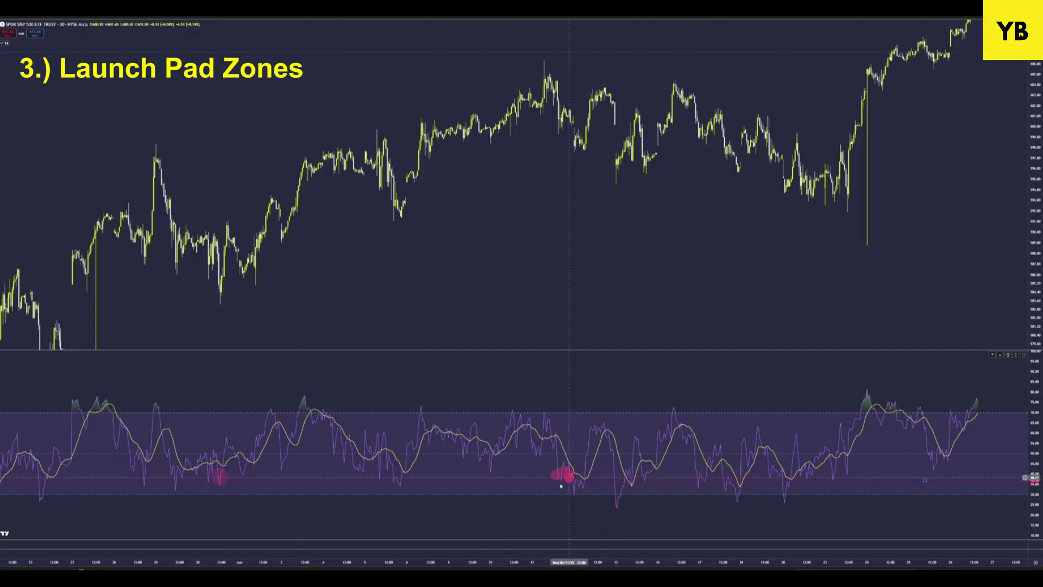
left_click(632, 481)
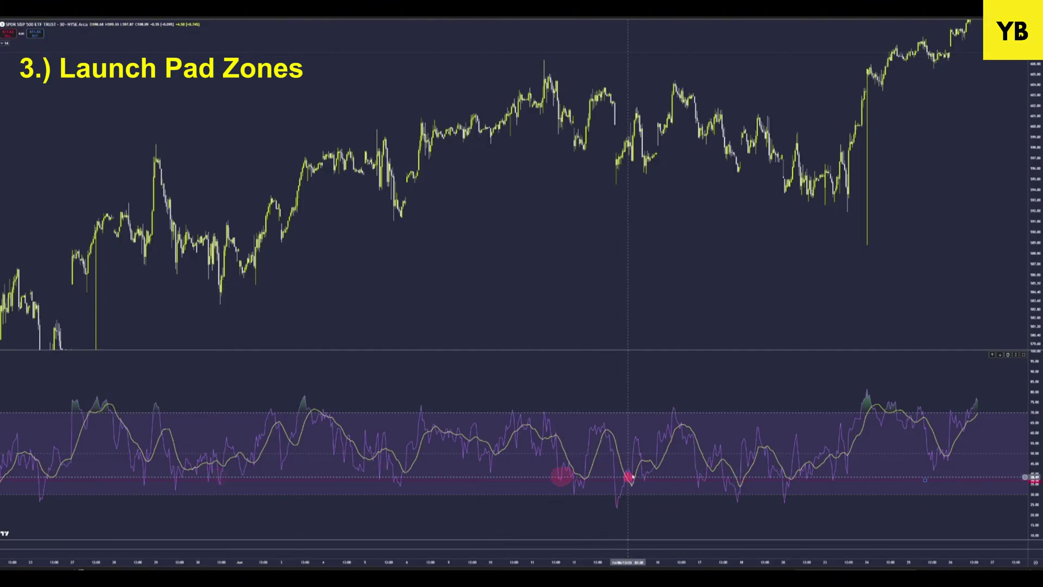
left_click(637, 478)
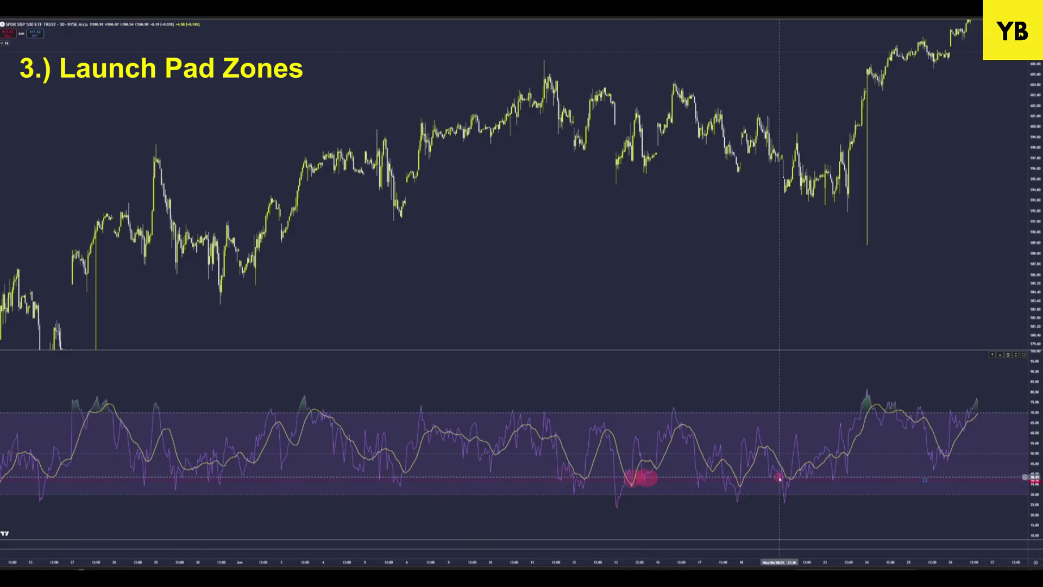